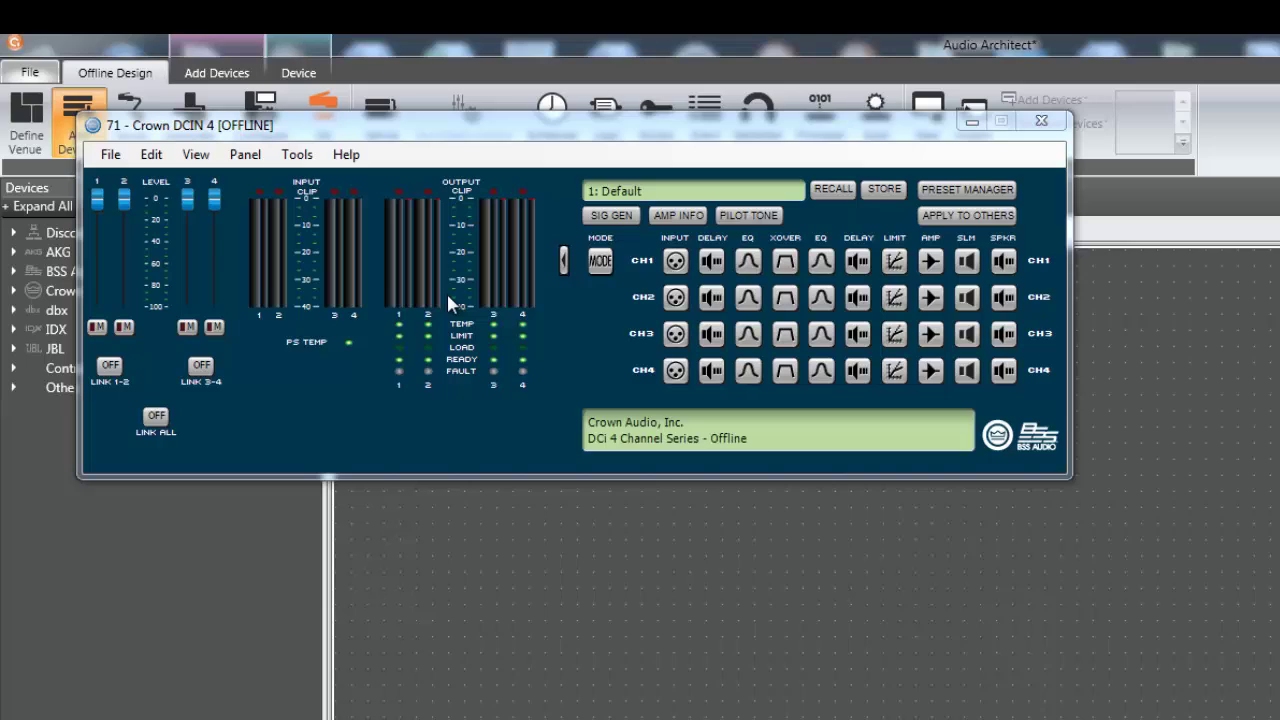
# - Open channel 1's input source routing and examine the threshold, attack, release and depth-of-cut settings of its priority sources
pyautogui.click(675, 260)
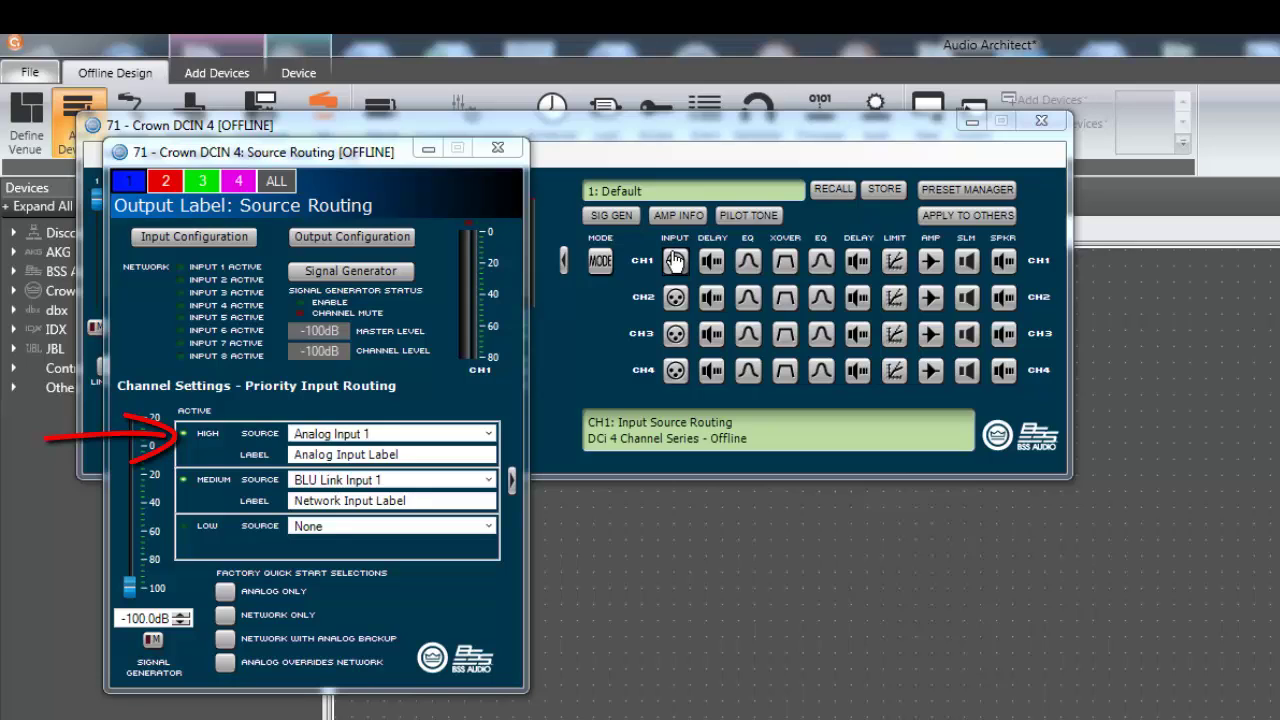
pyautogui.click(511, 481)
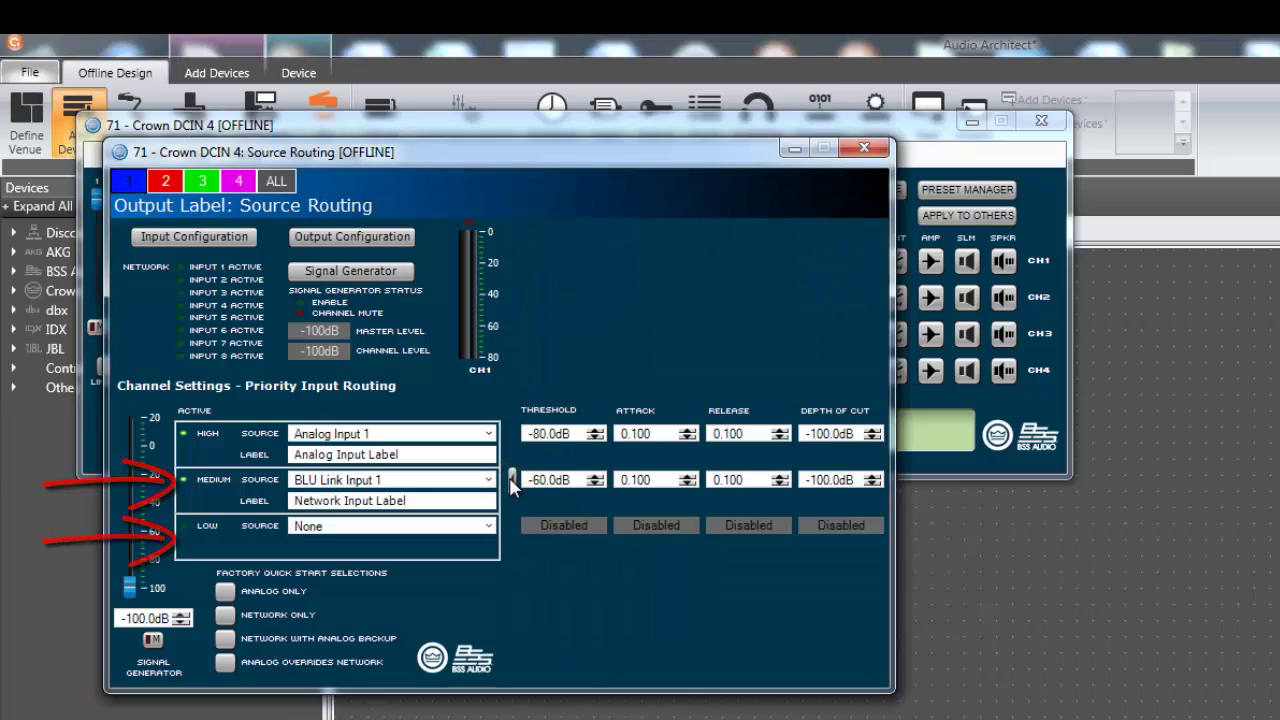
pyautogui.click(511, 481)
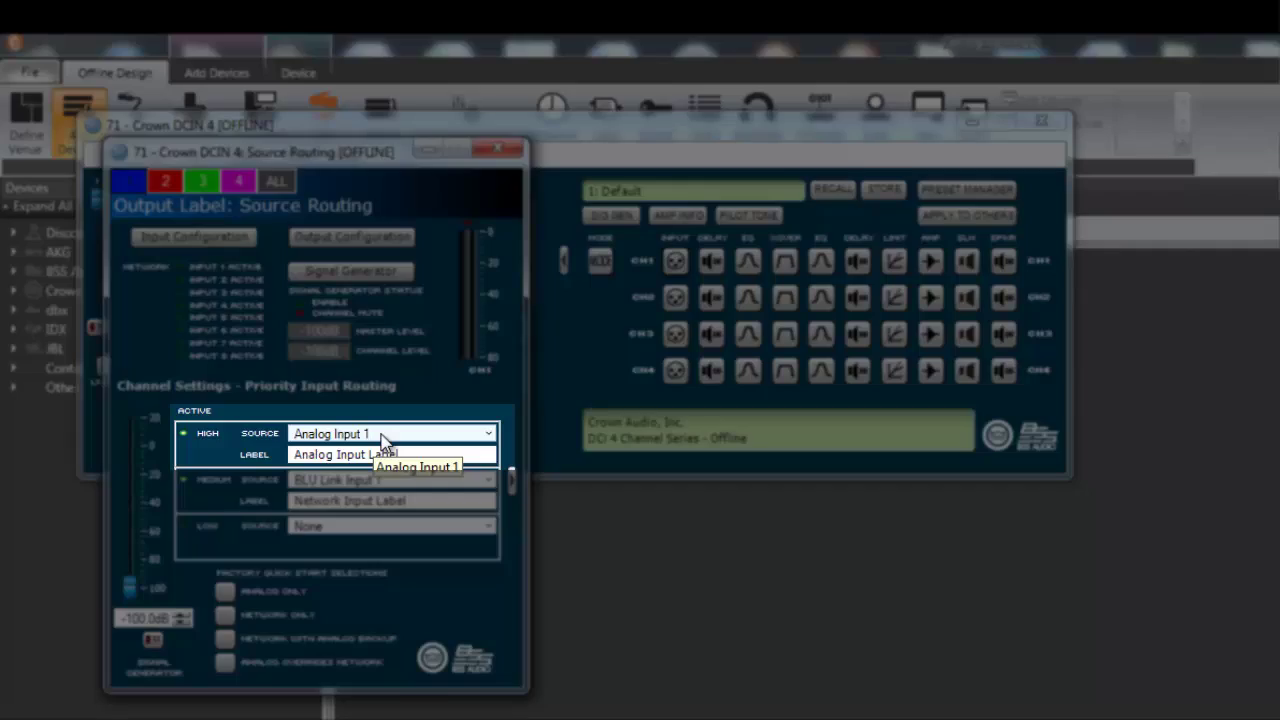
# - Keep Analog Input 1 as channel 1's high-priority source, label it "Left", and close the source routing
pyautogui.click(385, 443)
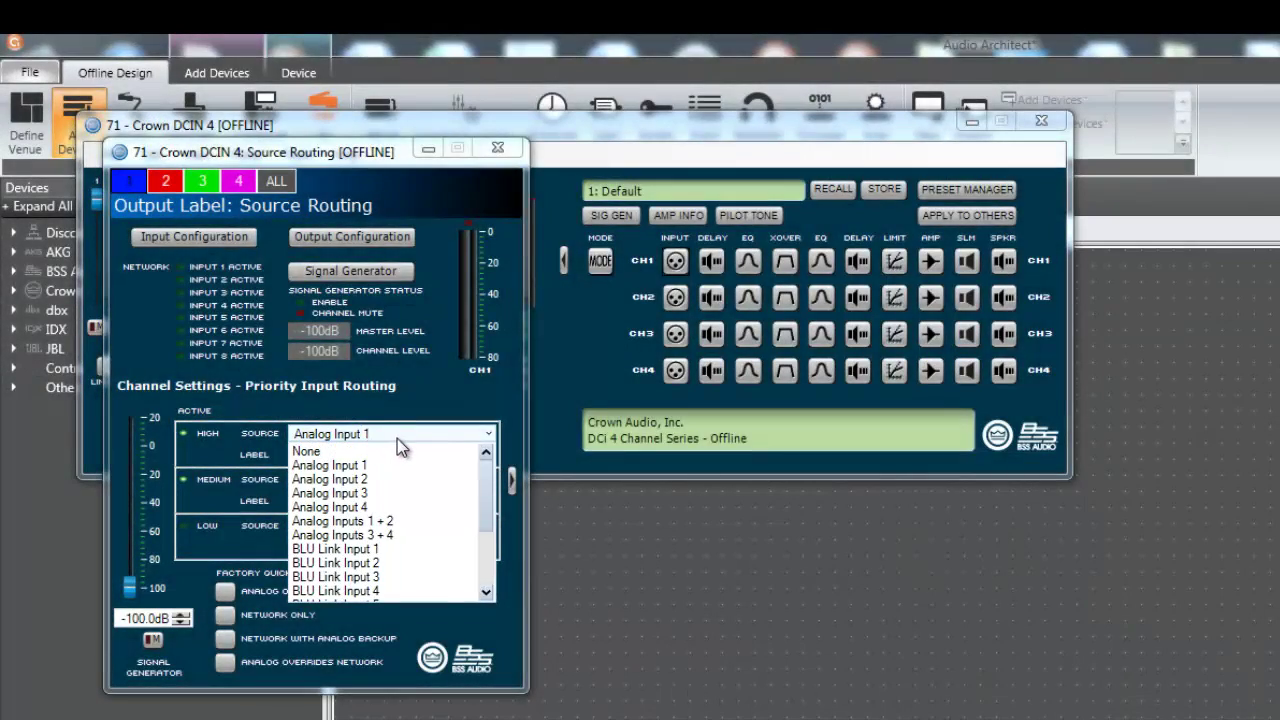
pyautogui.click(401, 430)
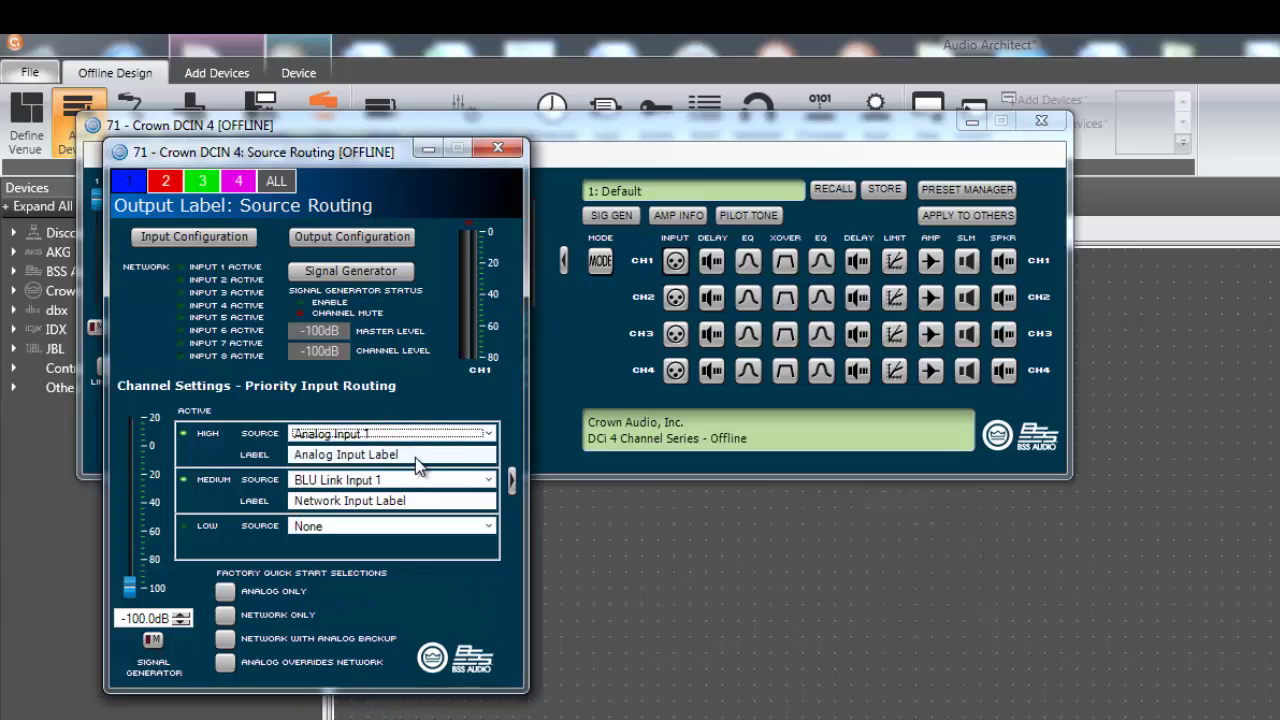
pyautogui.click(415, 455)
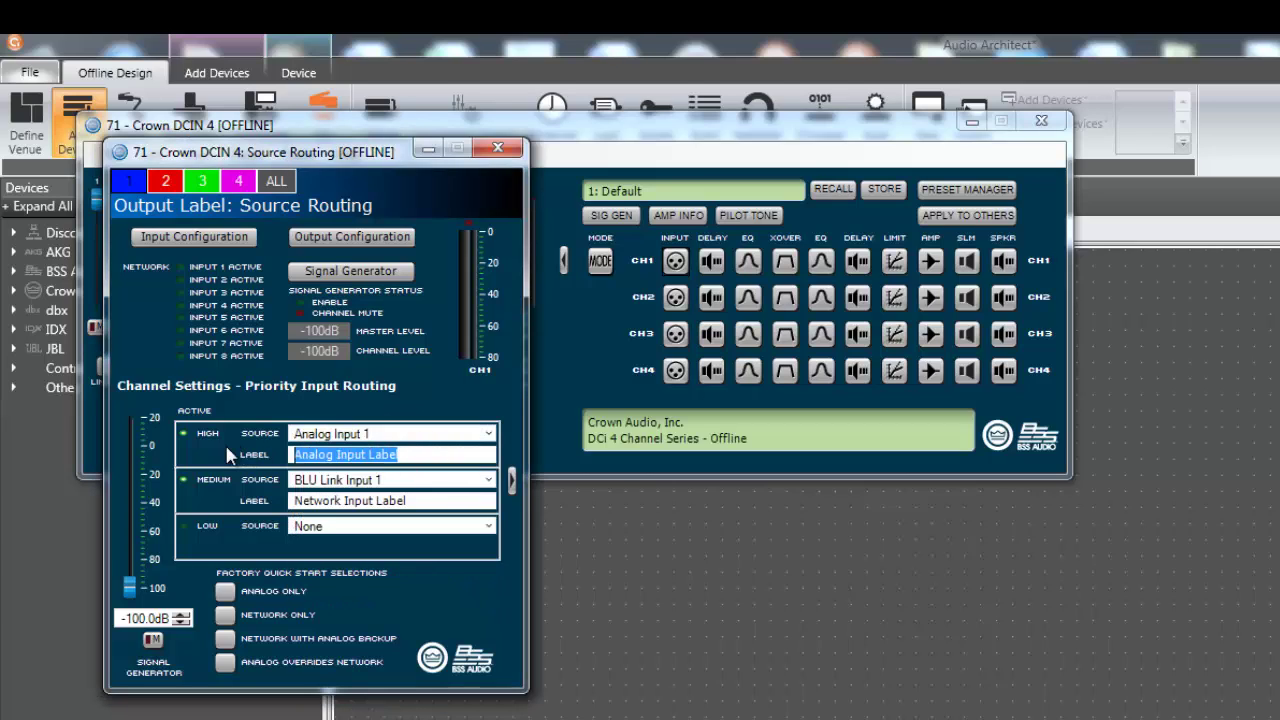
pyautogui.write('Left')
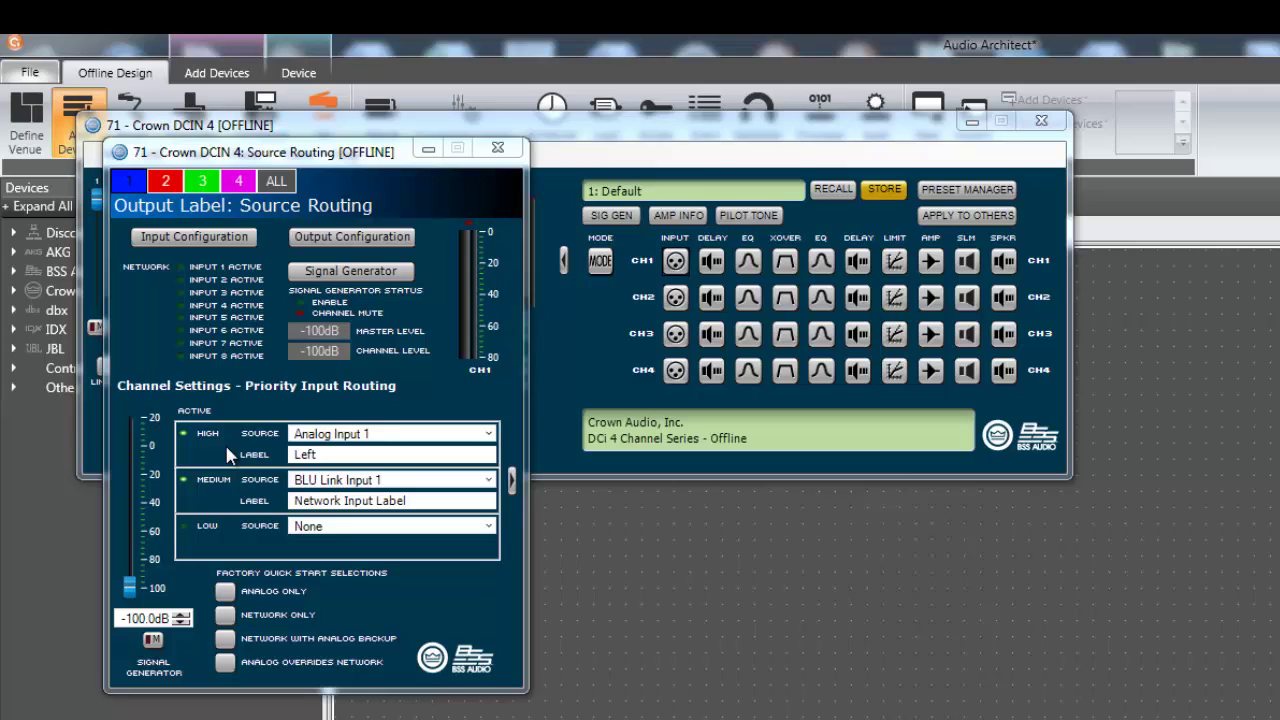
pyautogui.click(497, 148)
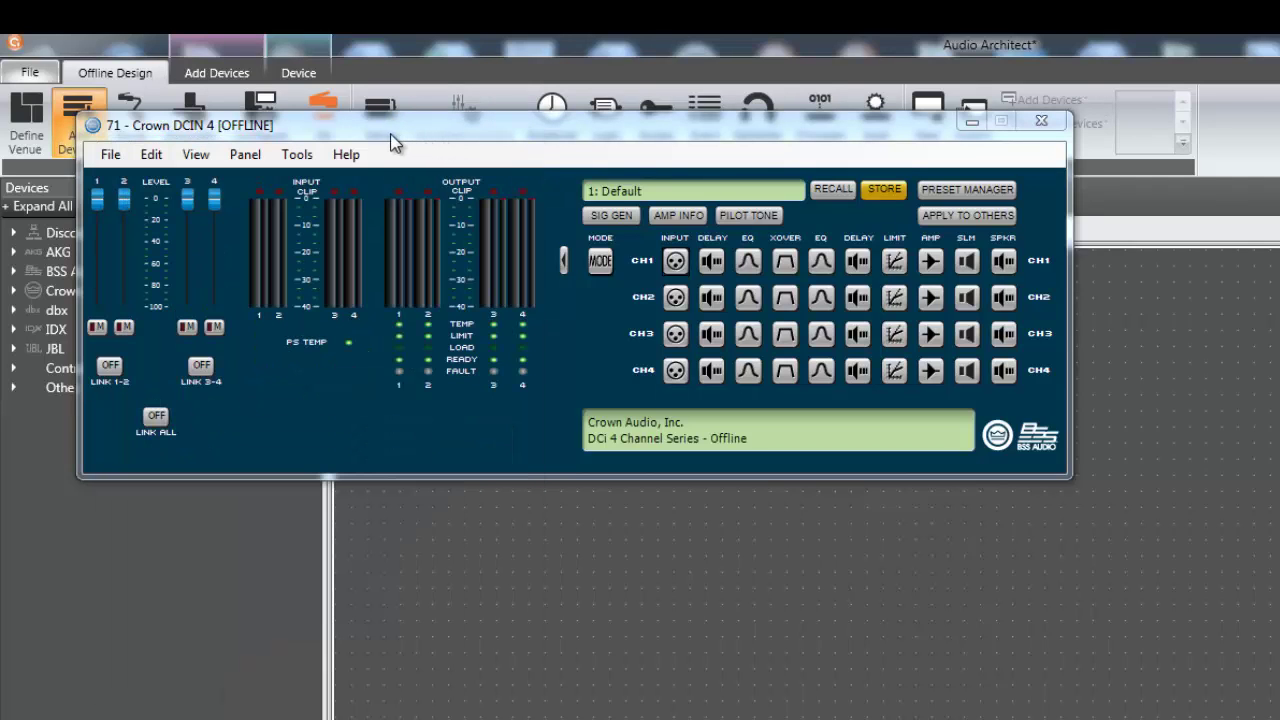
# - Take the venue online without saving the design to the device network, and open the Crown DCIN 4 amplifier's control window
pyautogui.moveTo(380, 135); pyautogui.dragTo(376, 154)
pyautogui.click(328, 110)
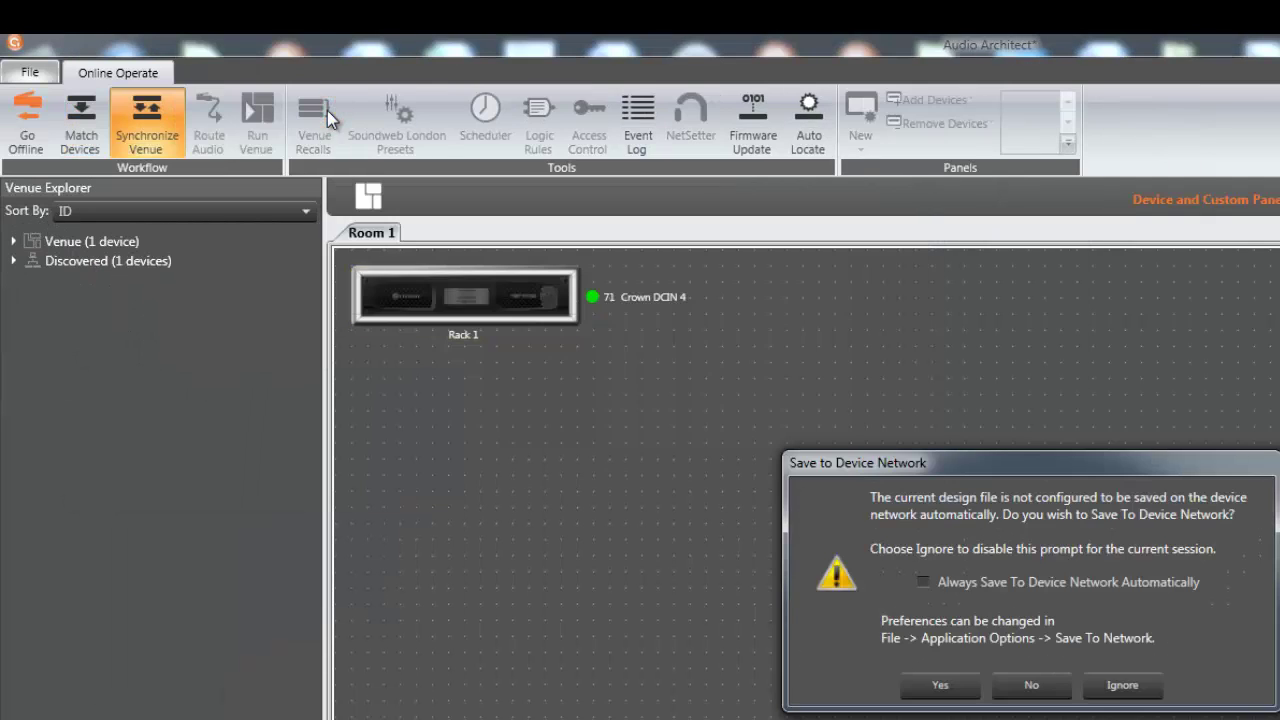
pyautogui.click(1017, 686)
pyautogui.click(497, 349)
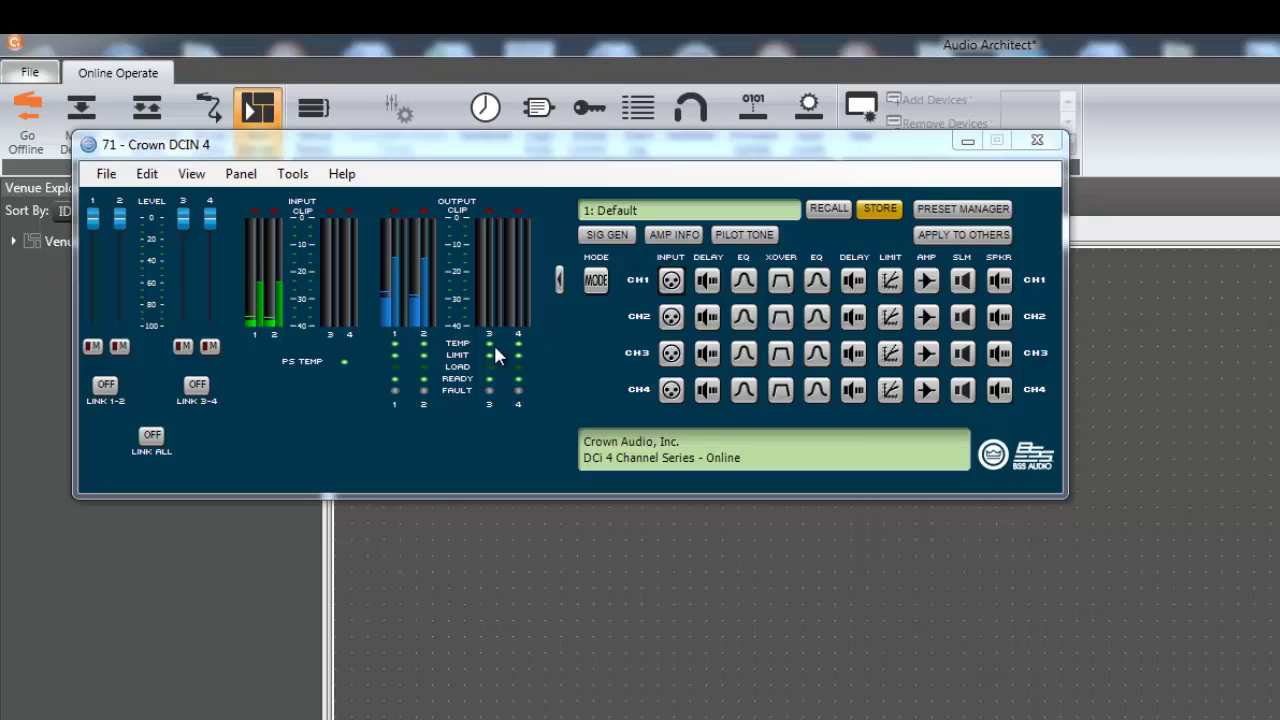
# - Switch channel 1's high-priority source to Analog Input 3, keeping the amplifier's level meters in view
pyautogui.click(670, 283)
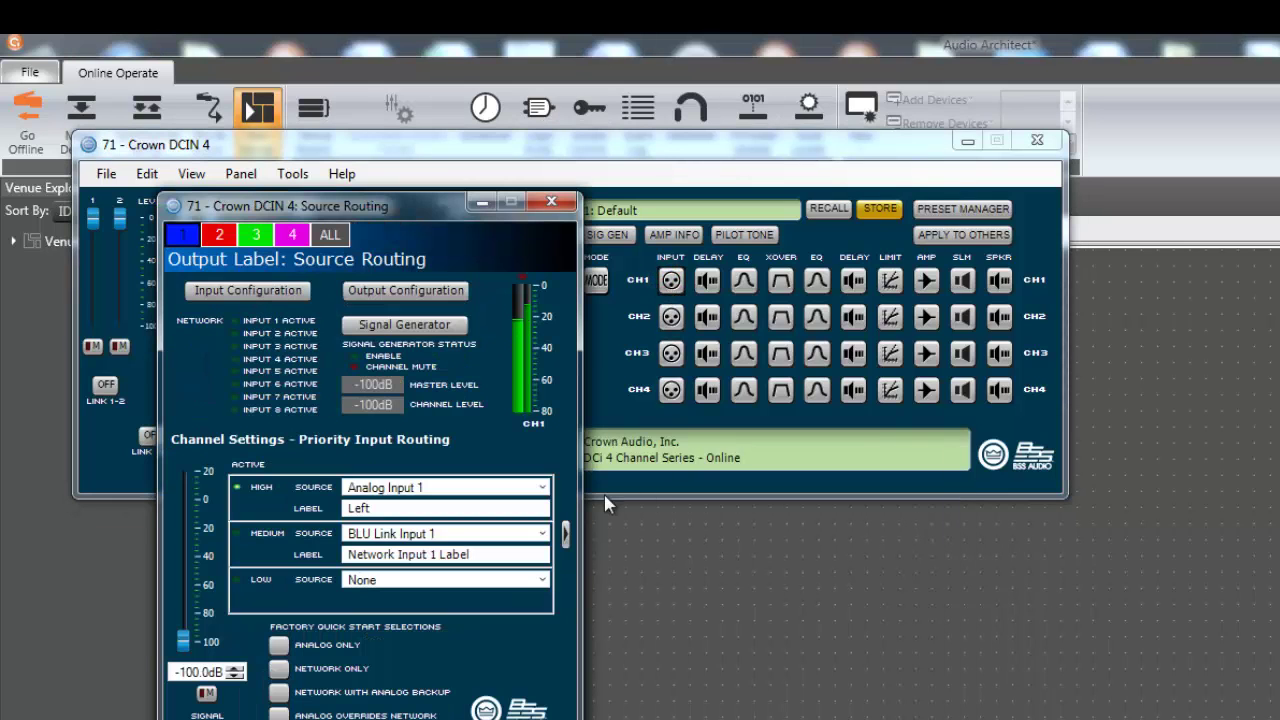
pyautogui.moveTo(431, 199); pyautogui.dragTo(824, 190)
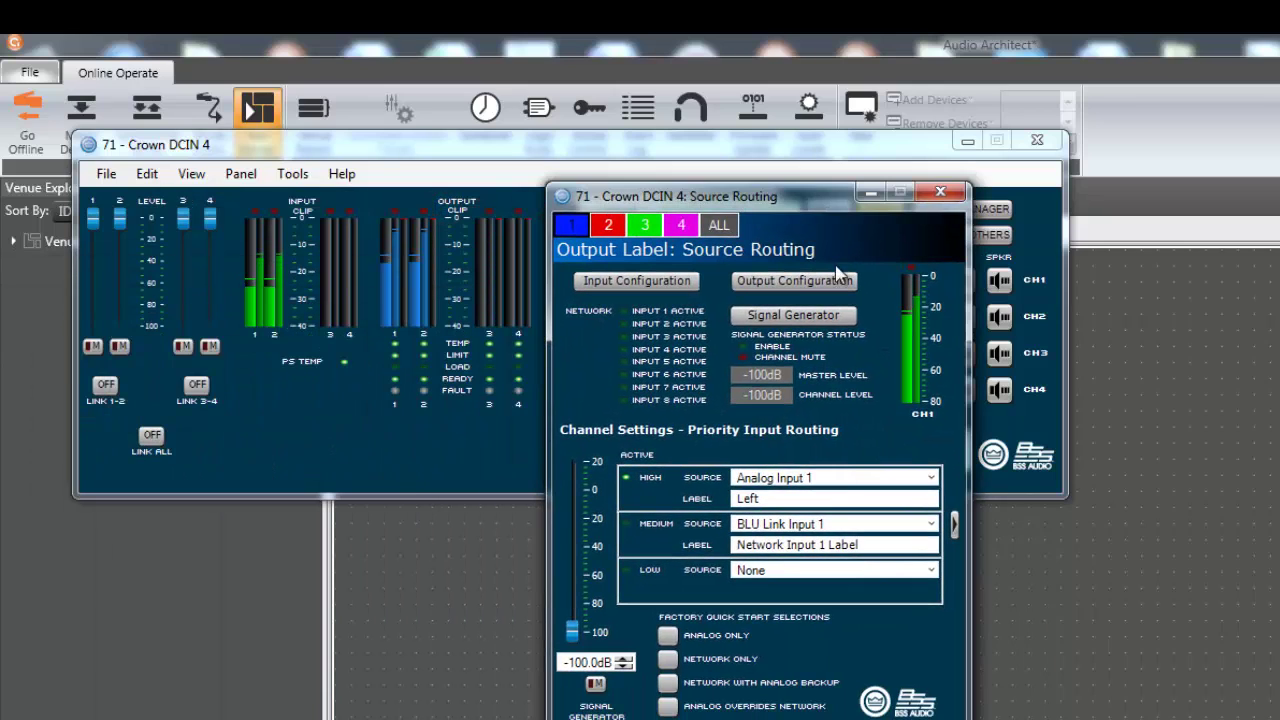
pyautogui.click(843, 478)
pyautogui.click(831, 537)
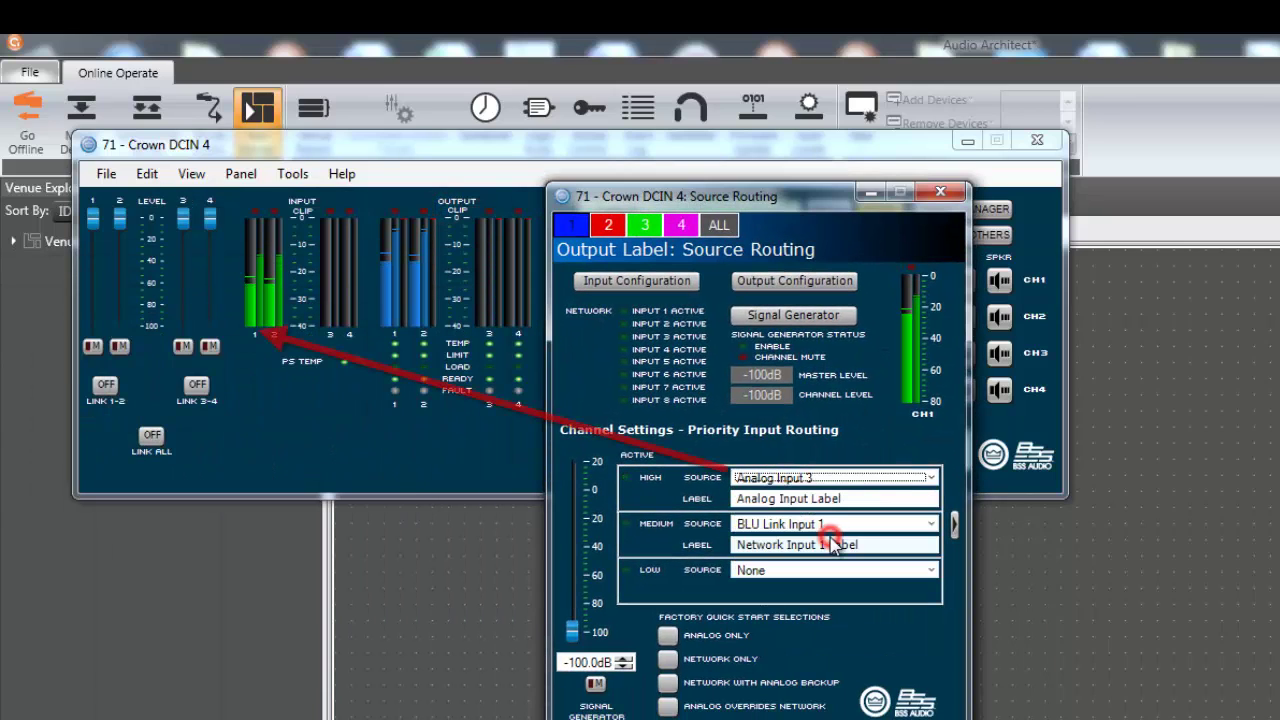
# - Return channel 1's high-priority source to Analog Input 1 and close its source routing
pyautogui.click(798, 480)
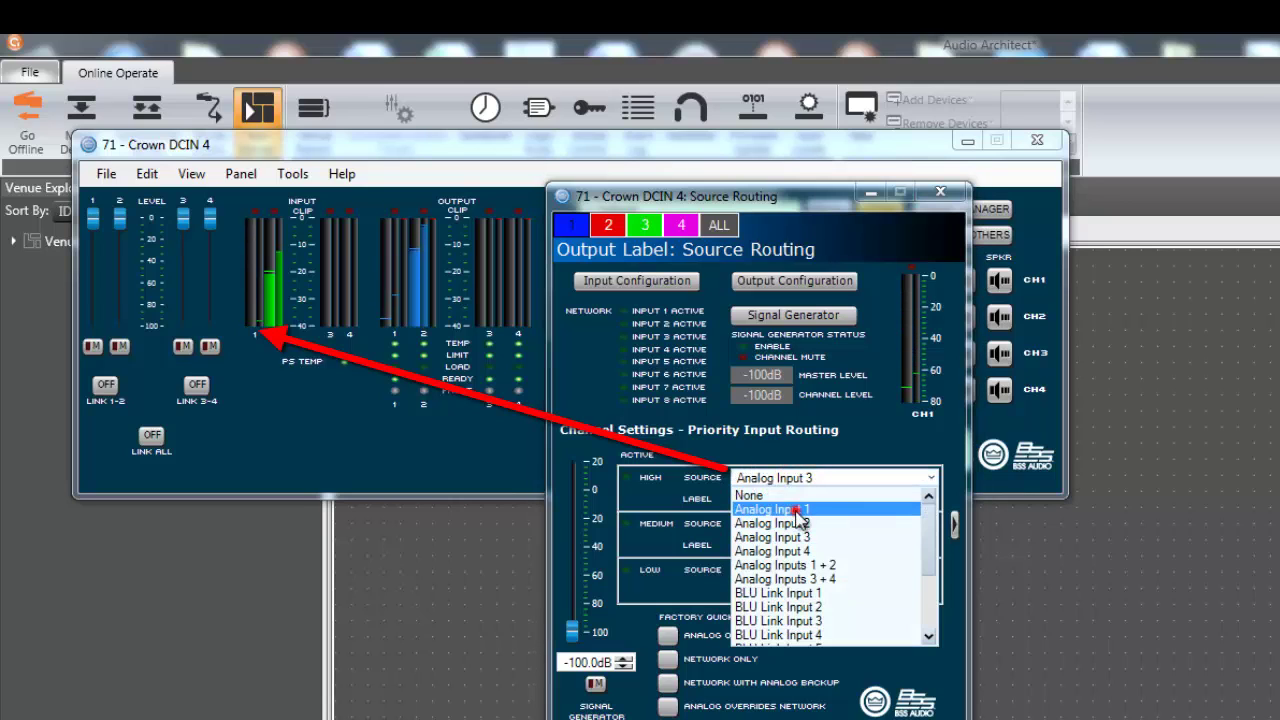
pyautogui.click(797, 509)
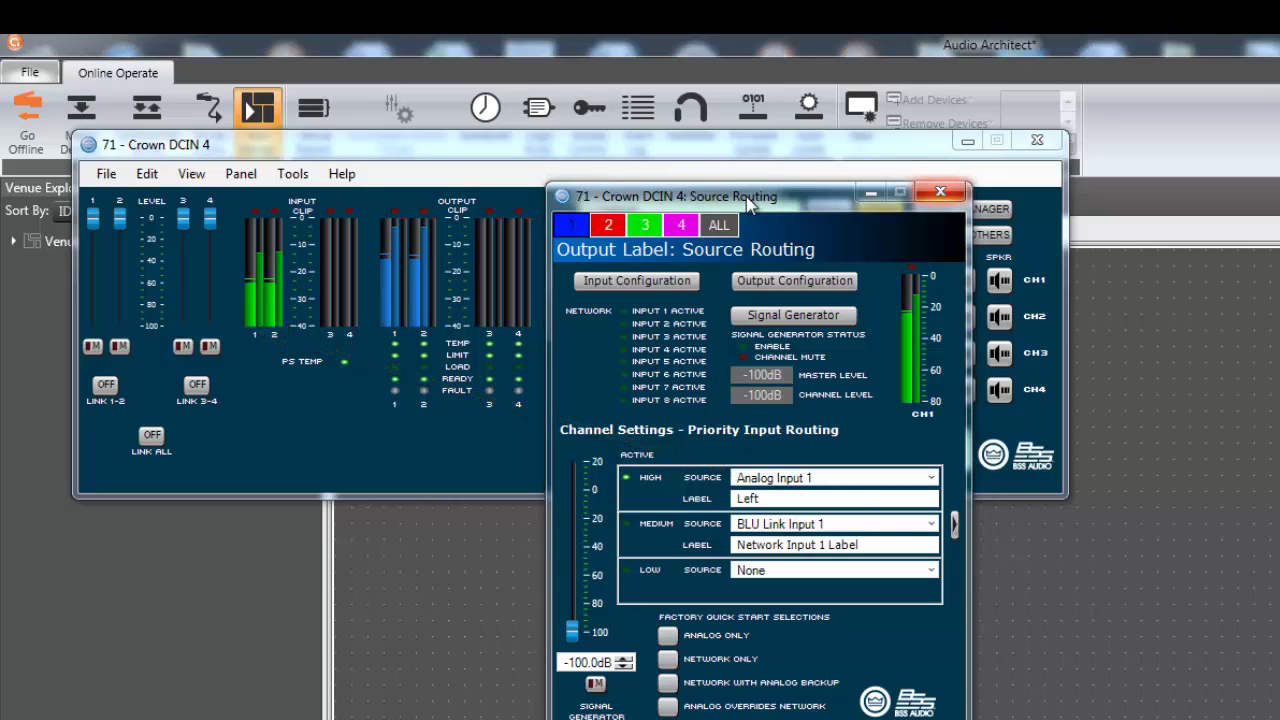
pyautogui.click(940, 191)
# - Route Analog Input 1 to channel 2 as its high-priority source
pyautogui.click(670, 318)
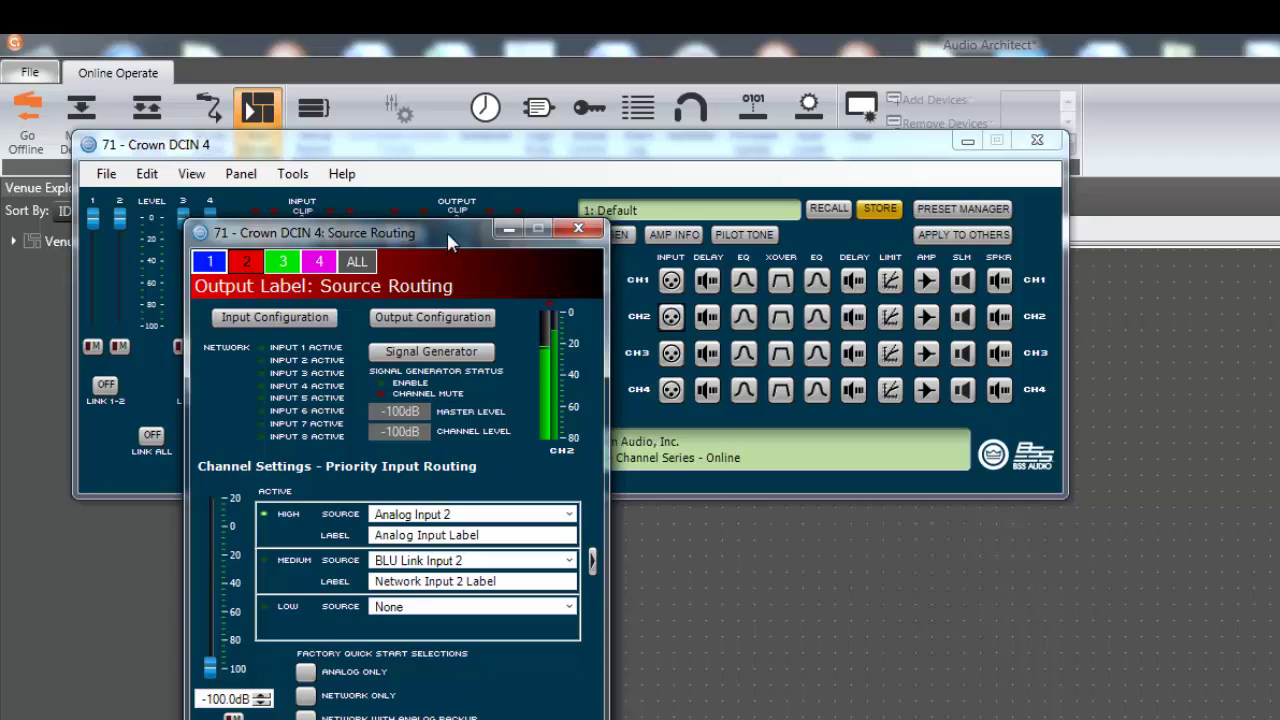
pyautogui.moveTo(446, 230); pyautogui.dragTo(769, 140)
pyautogui.click(775, 426)
pyautogui.click(776, 460)
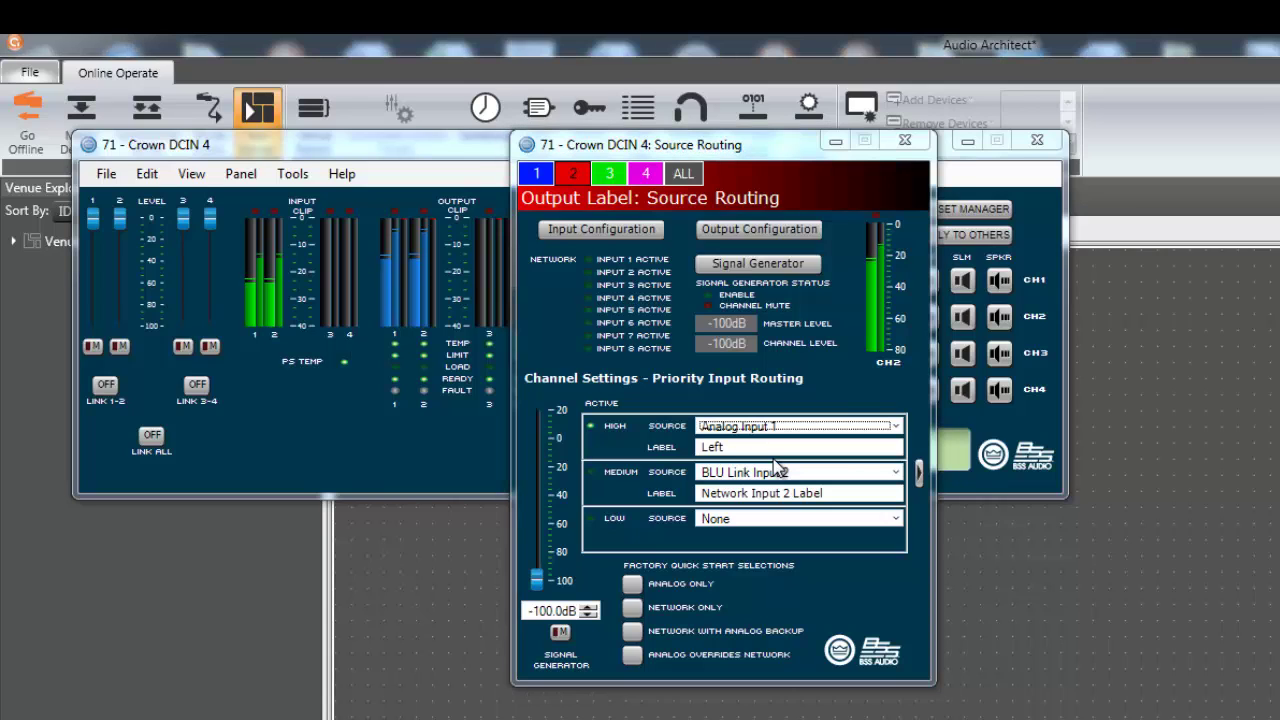
# - Route Analog Input 2 to channel 3 as its high-priority source and label that input "Right"
pyautogui.click(603, 178)
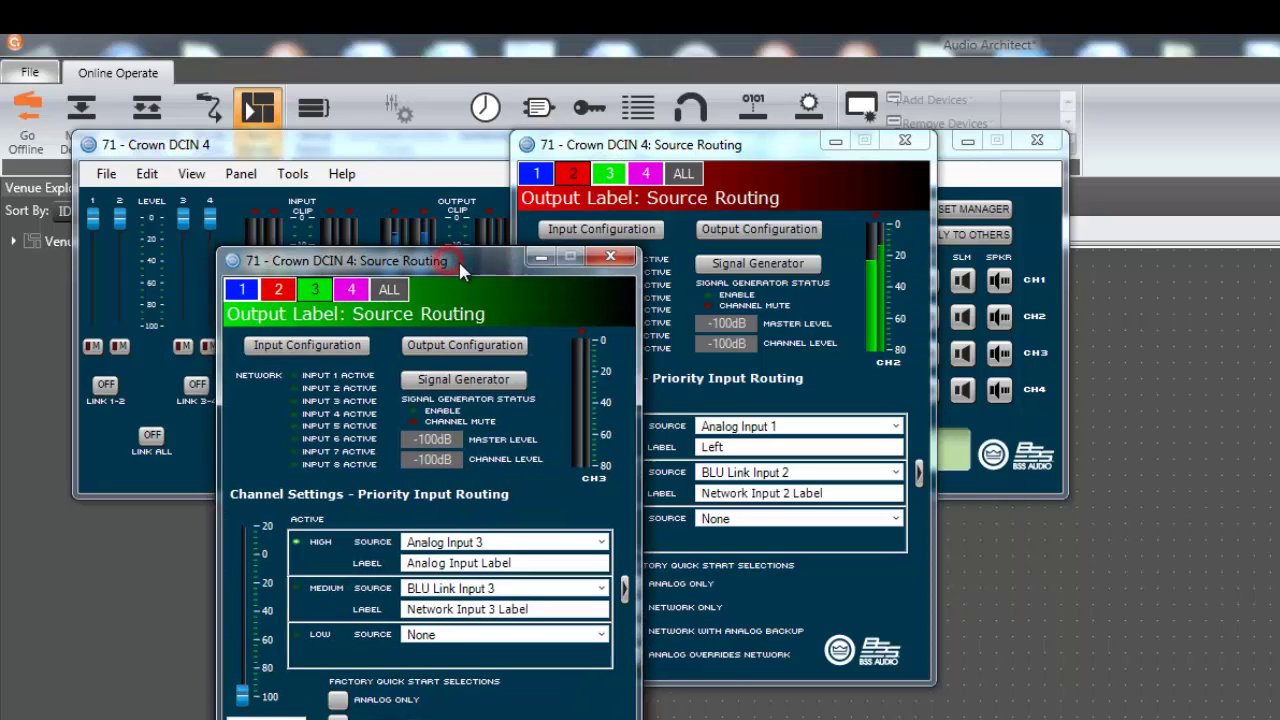
pyautogui.moveTo(458, 259); pyautogui.dragTo(662, 219)
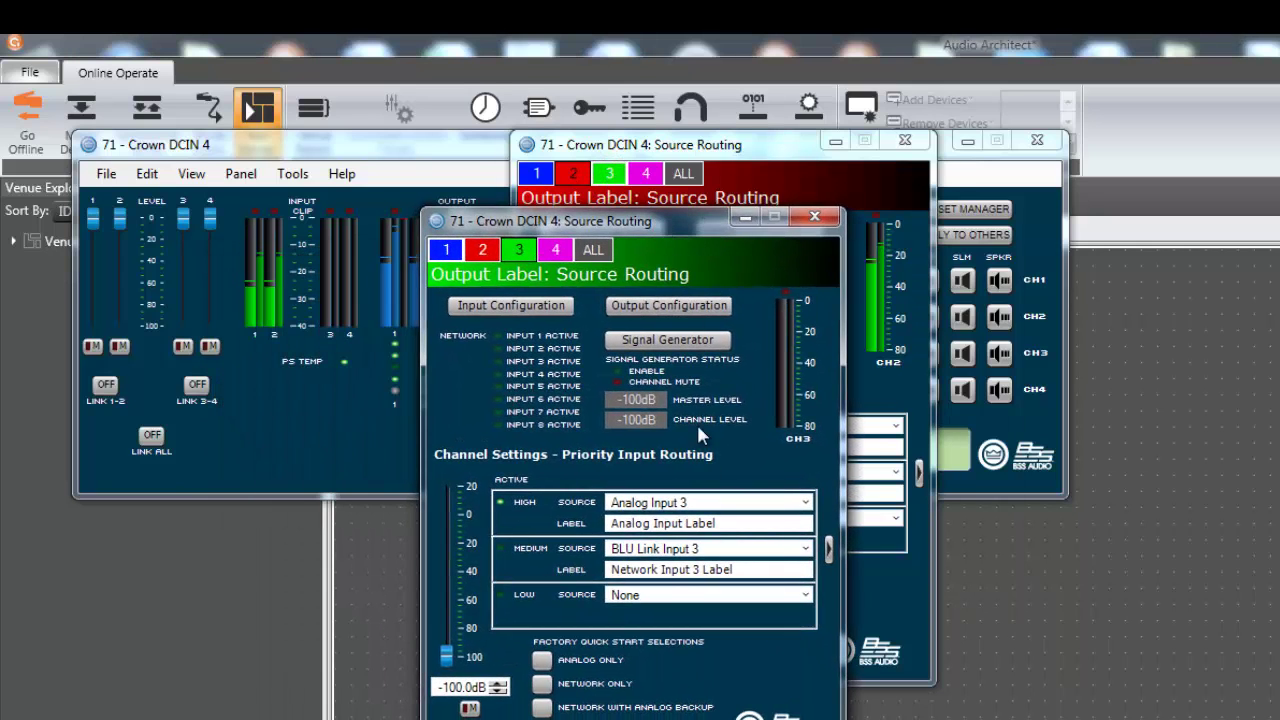
pyautogui.click(716, 510)
pyautogui.click(694, 546)
pyautogui.moveTo(723, 523); pyautogui.dragTo(555, 522)
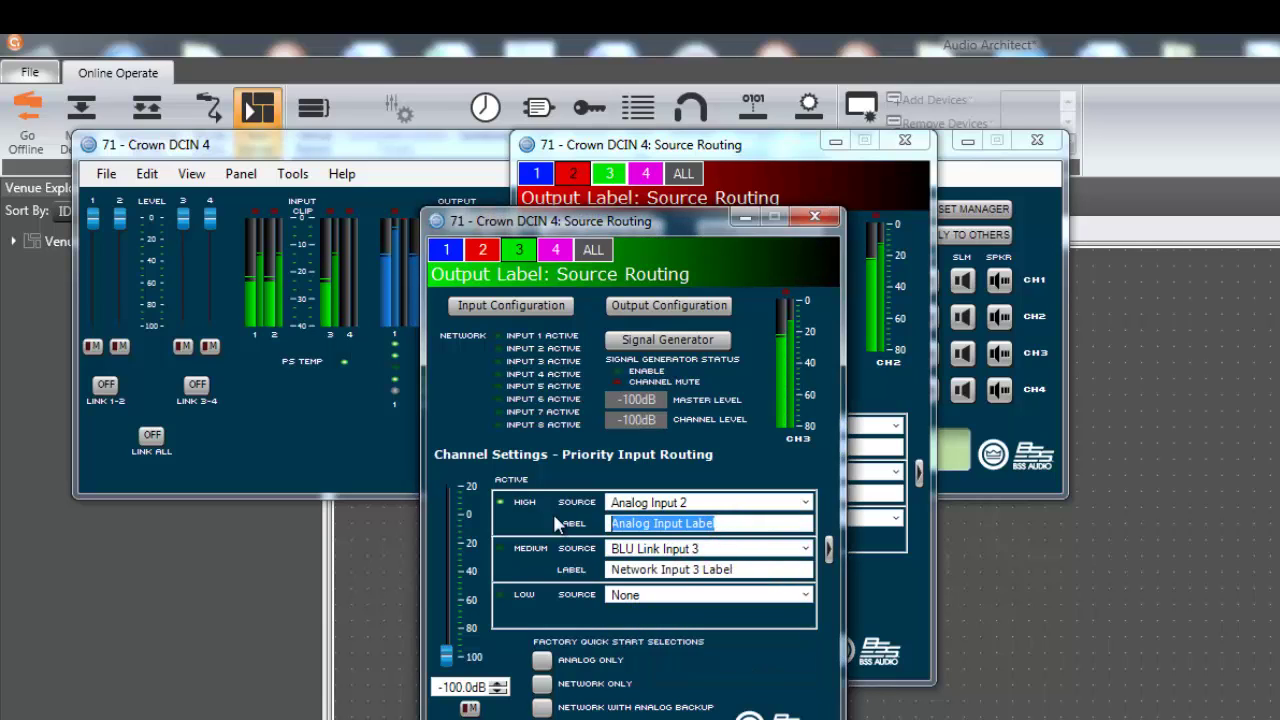
pyautogui.write('Right')
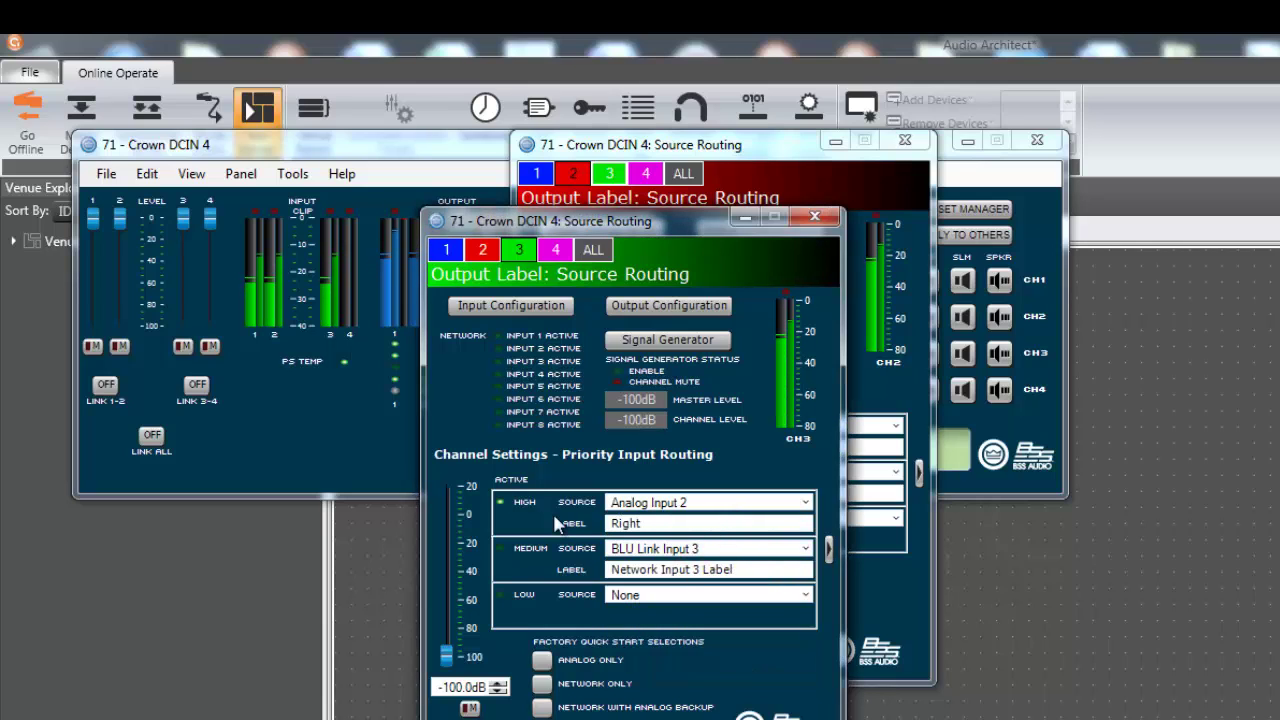
# - Route Analog Input 2 to channel 4 as its high-priority source and close all source routing windows
pyautogui.moveTo(545, 222); pyautogui.dragTo(635, 211)
pyautogui.click(640, 240)
pyautogui.moveTo(595, 266); pyautogui.dragTo(855, 210)
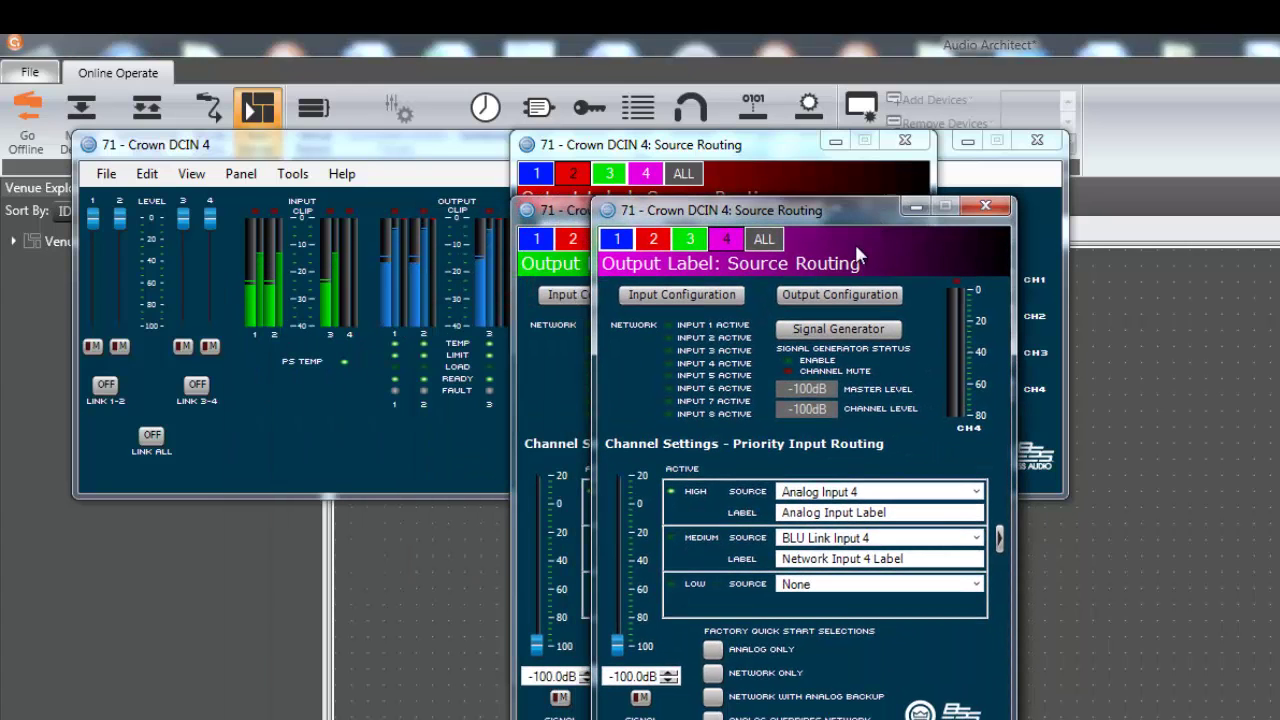
pyautogui.click(870, 492)
pyautogui.click(874, 534)
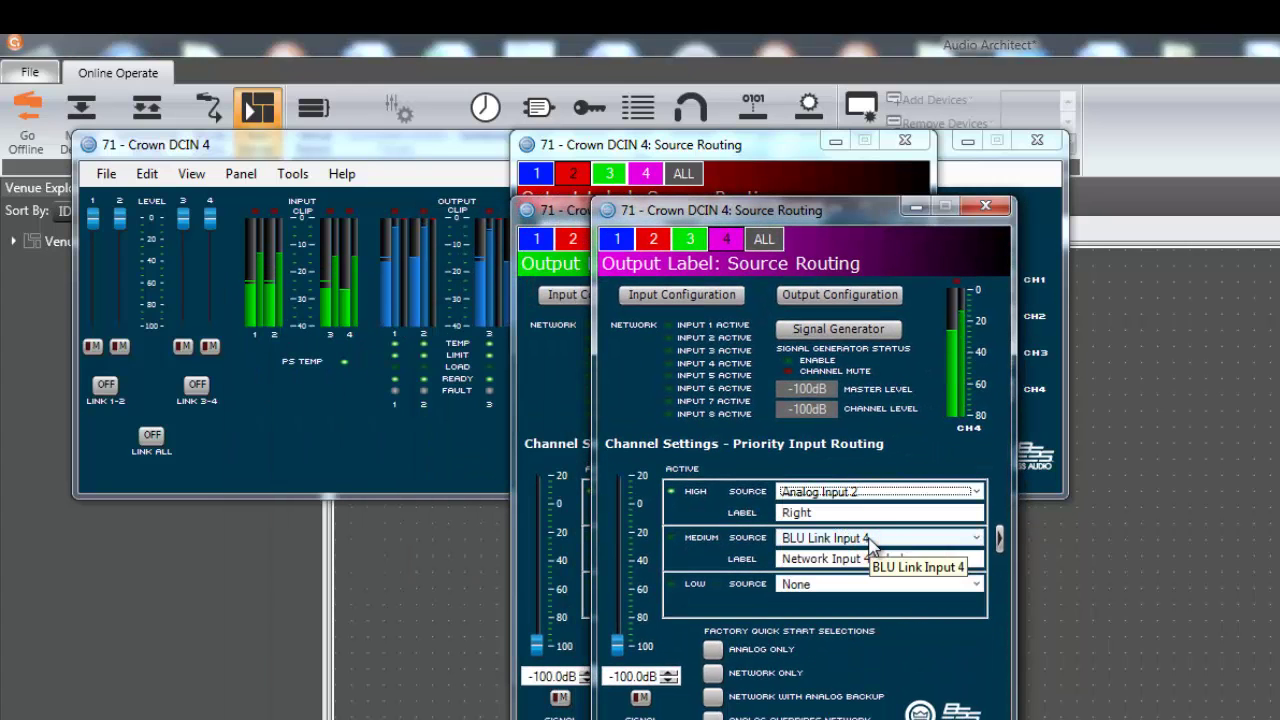
pyautogui.click(985, 206)
pyautogui.click(904, 206)
pyautogui.click(904, 140)
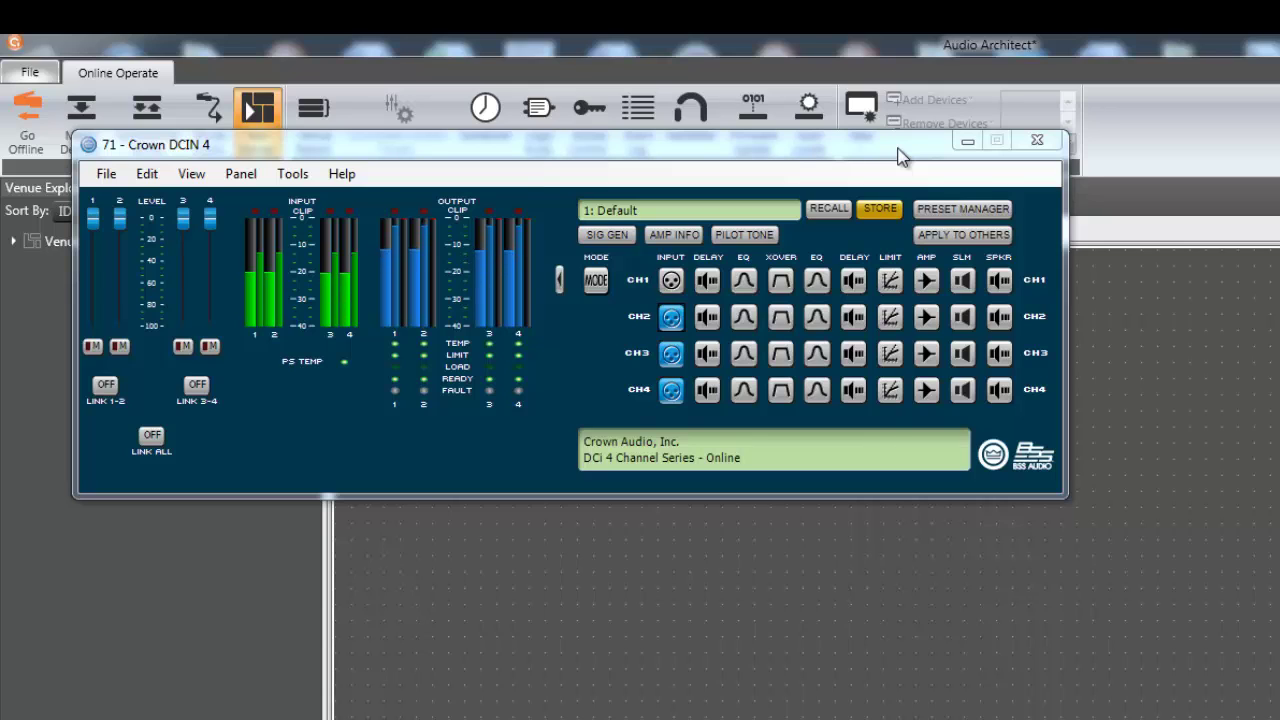
# - Recall the amplifier's Default preset and enable Bridge Mono 3+4 in the amplifier mode settings
pyautogui.click(829, 209)
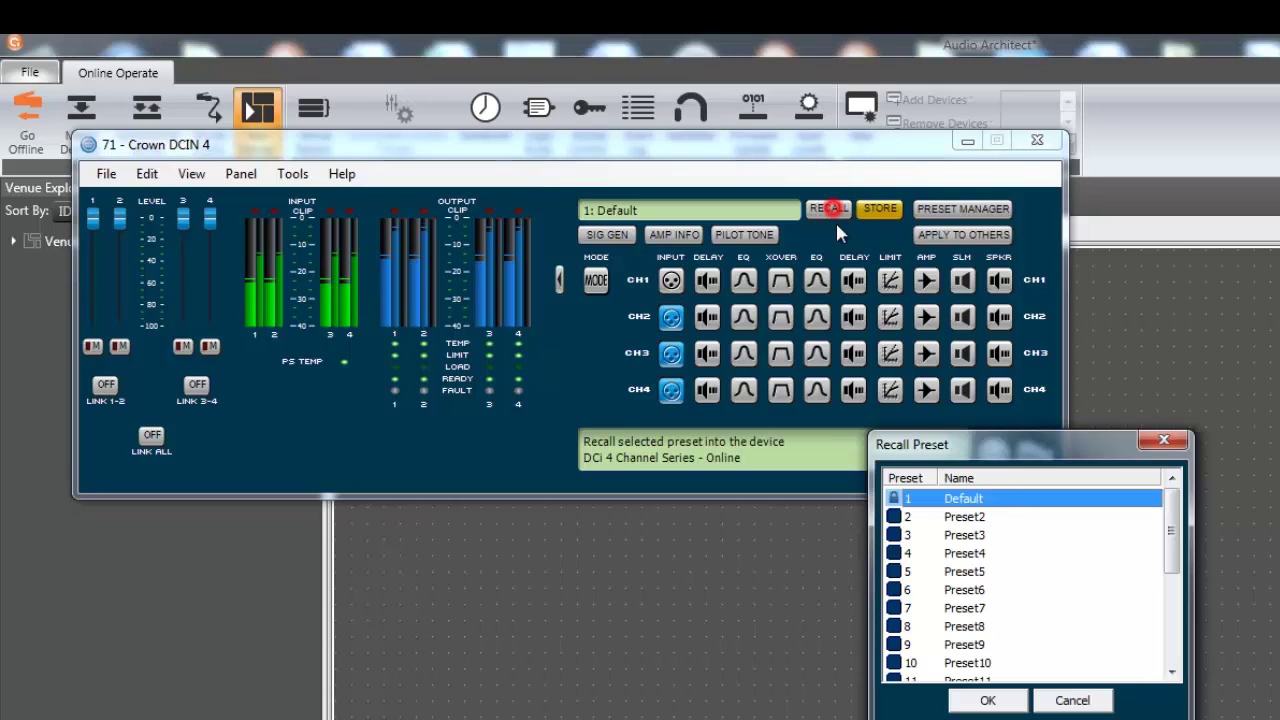
pyautogui.doubleClick(951, 501)
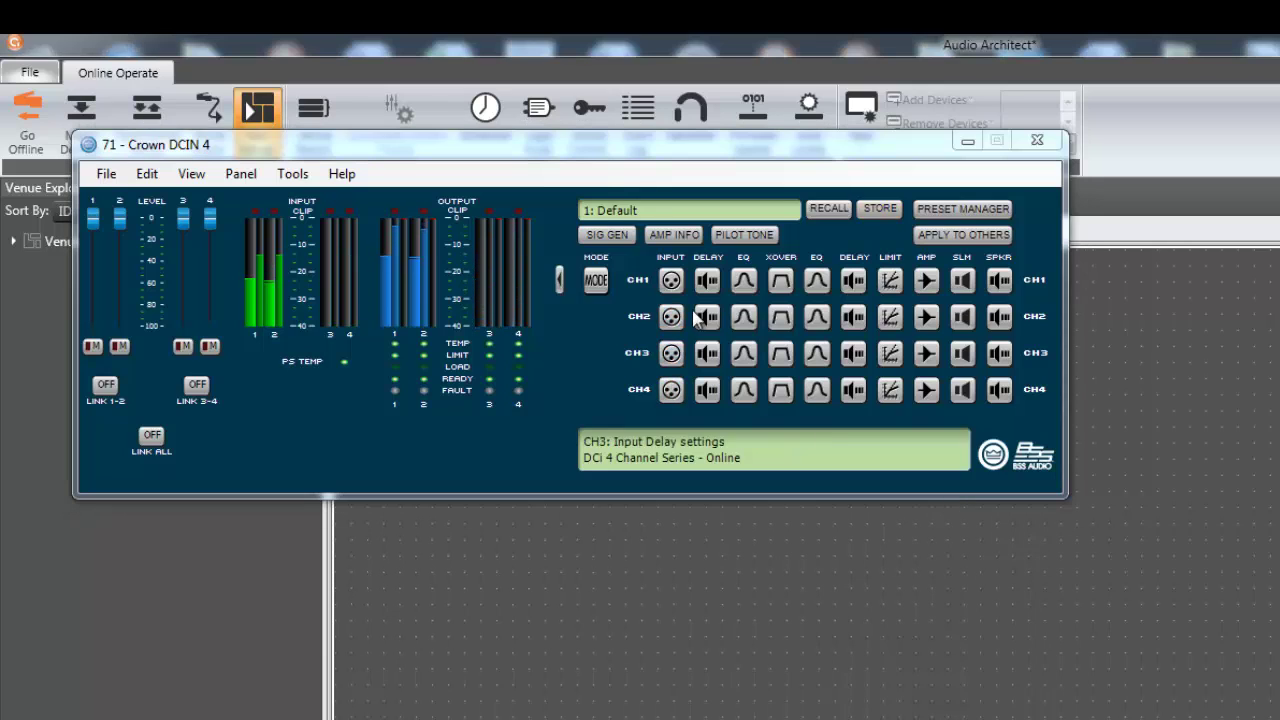
pyautogui.click(596, 280)
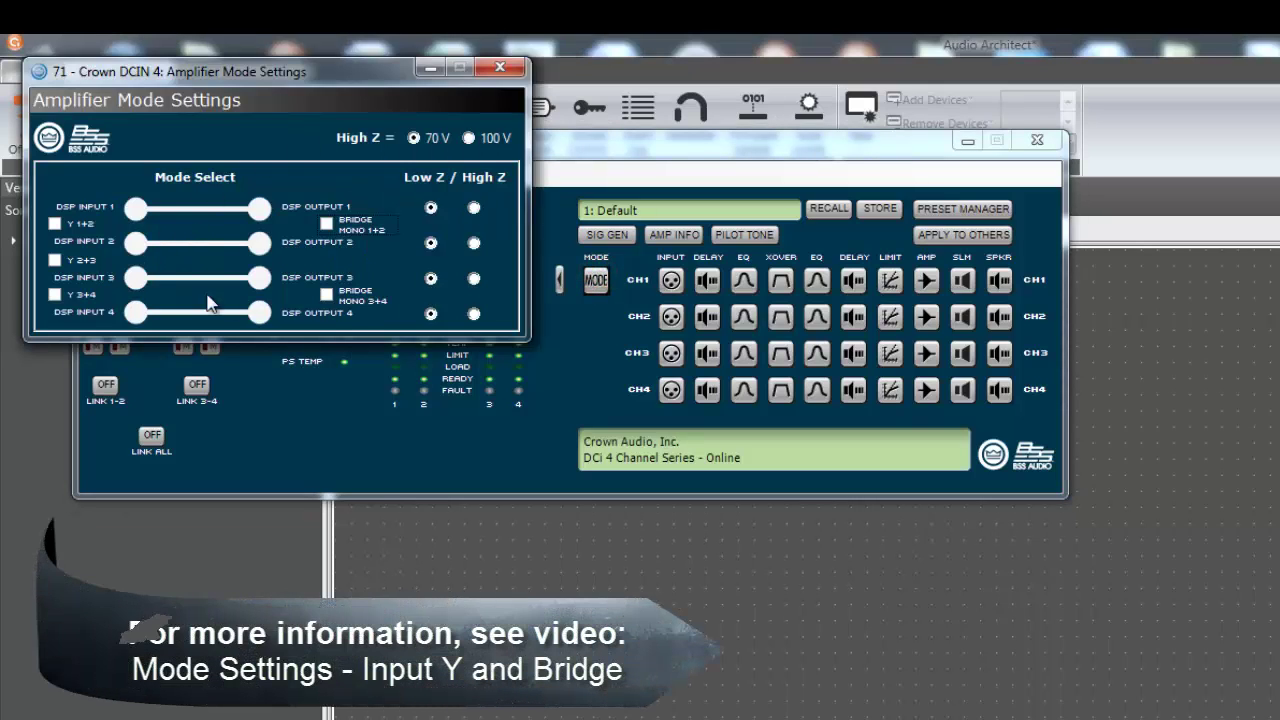
pyautogui.click(343, 297)
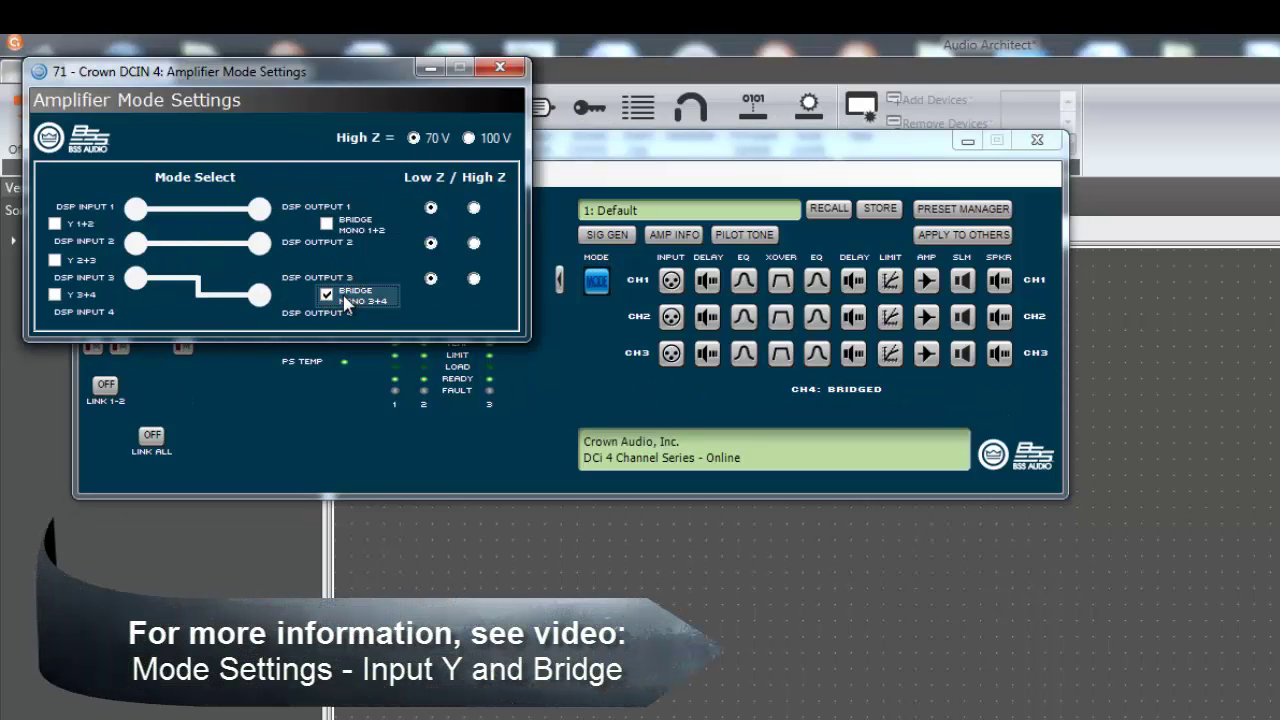
pyautogui.click(503, 70)
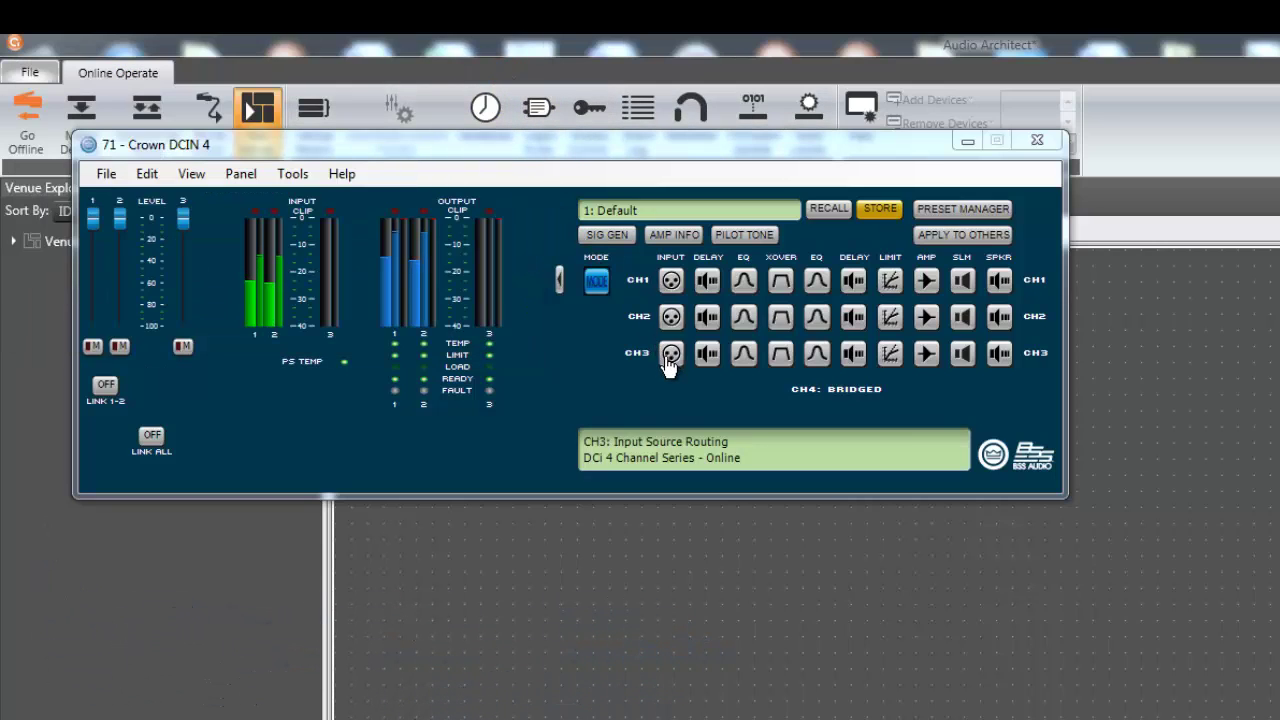
# - Set channel 3's high-priority source to Analog Inputs 1 + 2 and close its source routing
pyautogui.click(670, 355)
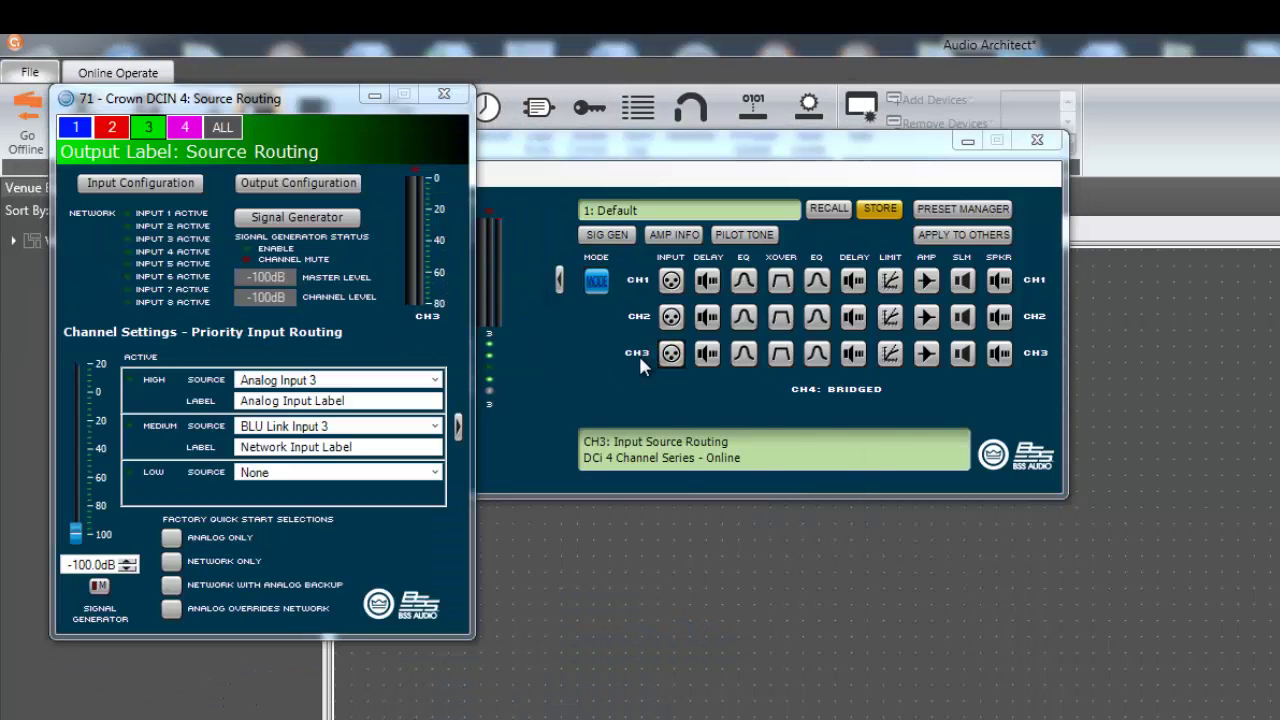
pyautogui.moveTo(331, 105); pyautogui.dragTo(924, 156)
pyautogui.click(900, 427)
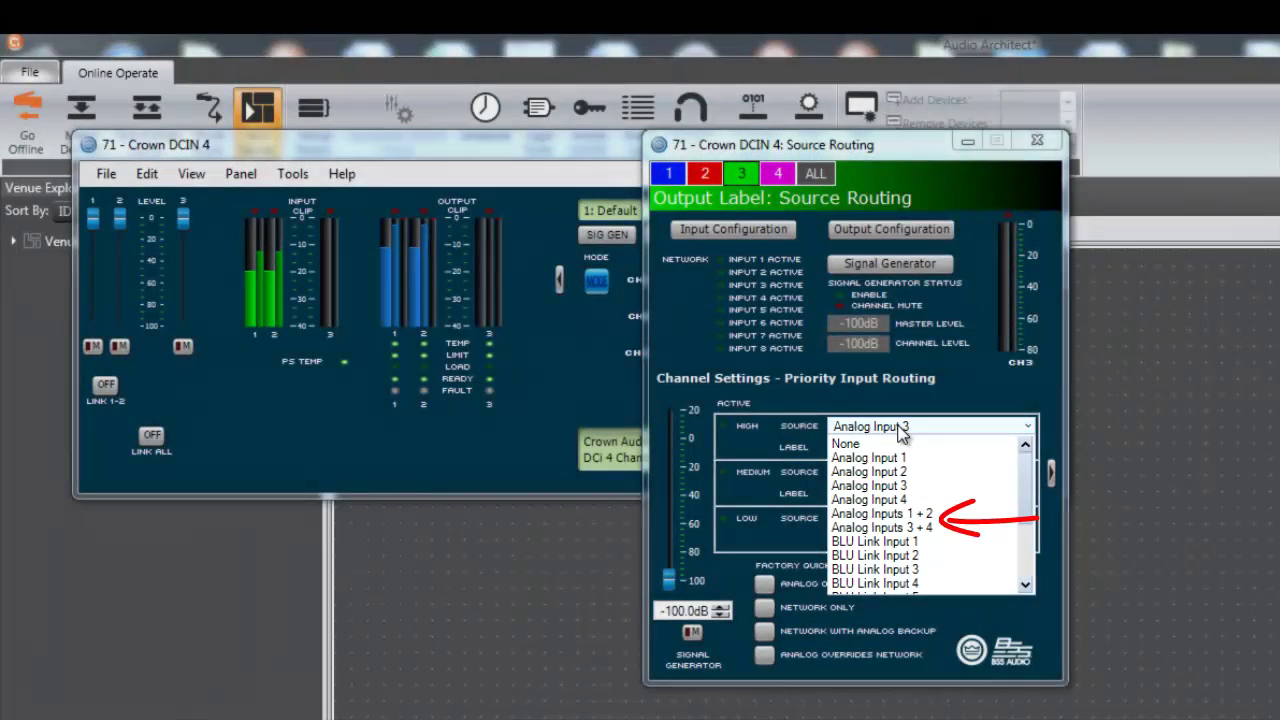
pyautogui.click(916, 514)
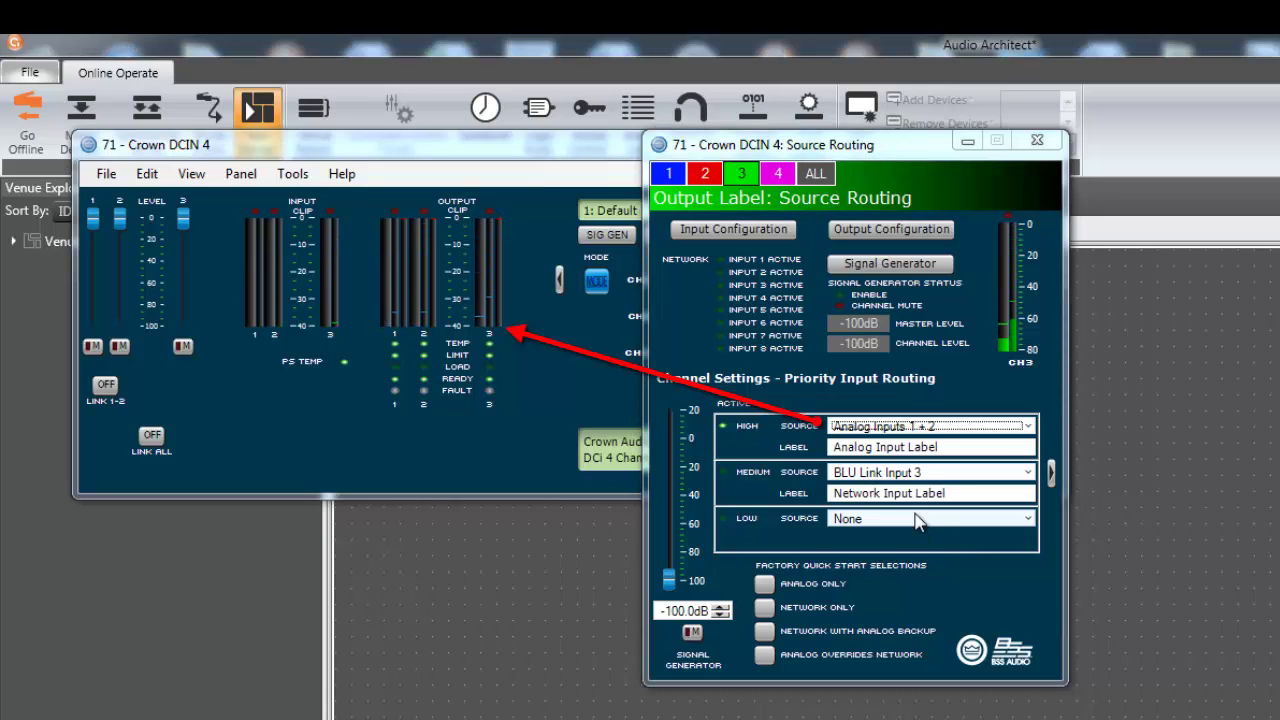
pyautogui.click(1037, 140)
# - Apply the Full Range crossover filter preset to channels 1 and 2
pyautogui.click(777, 278)
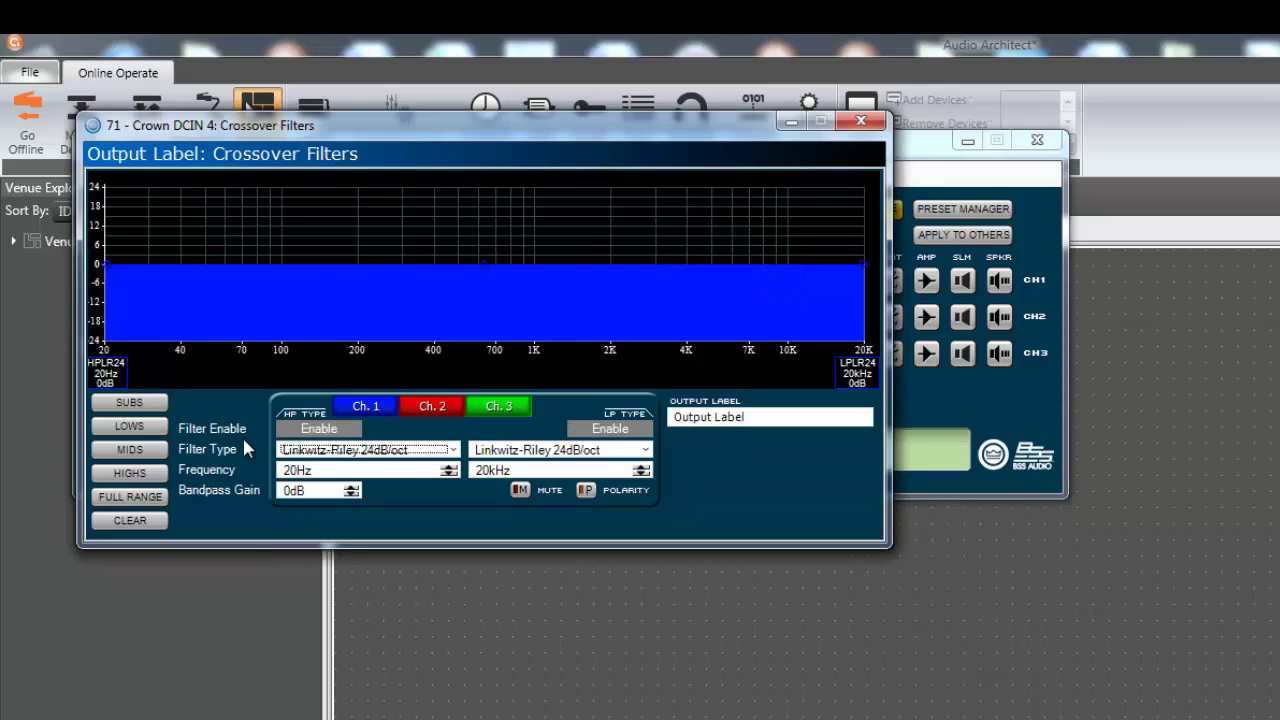
pyautogui.click(135, 496)
pyautogui.click(428, 408)
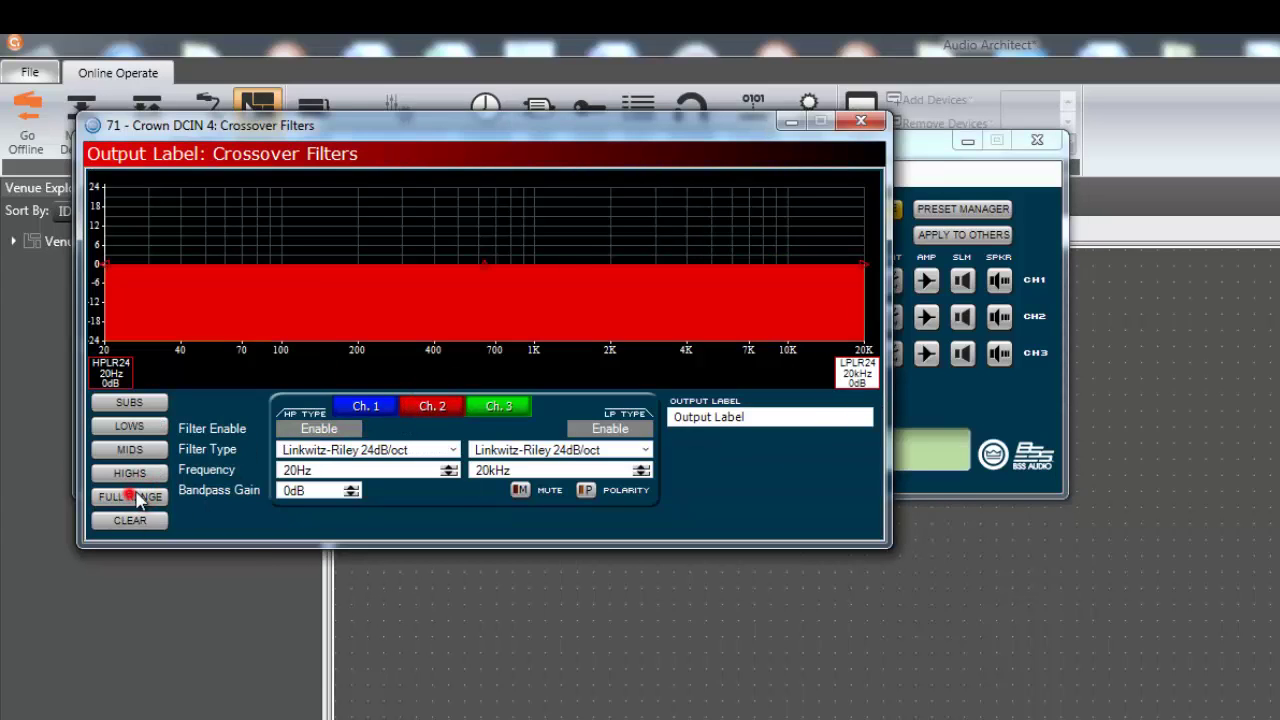
pyautogui.click(118, 494)
# - Apply the Subs crossover filter preset to channel 3 and close the crossover filters
pyautogui.click(499, 406)
pyautogui.click(145, 405)
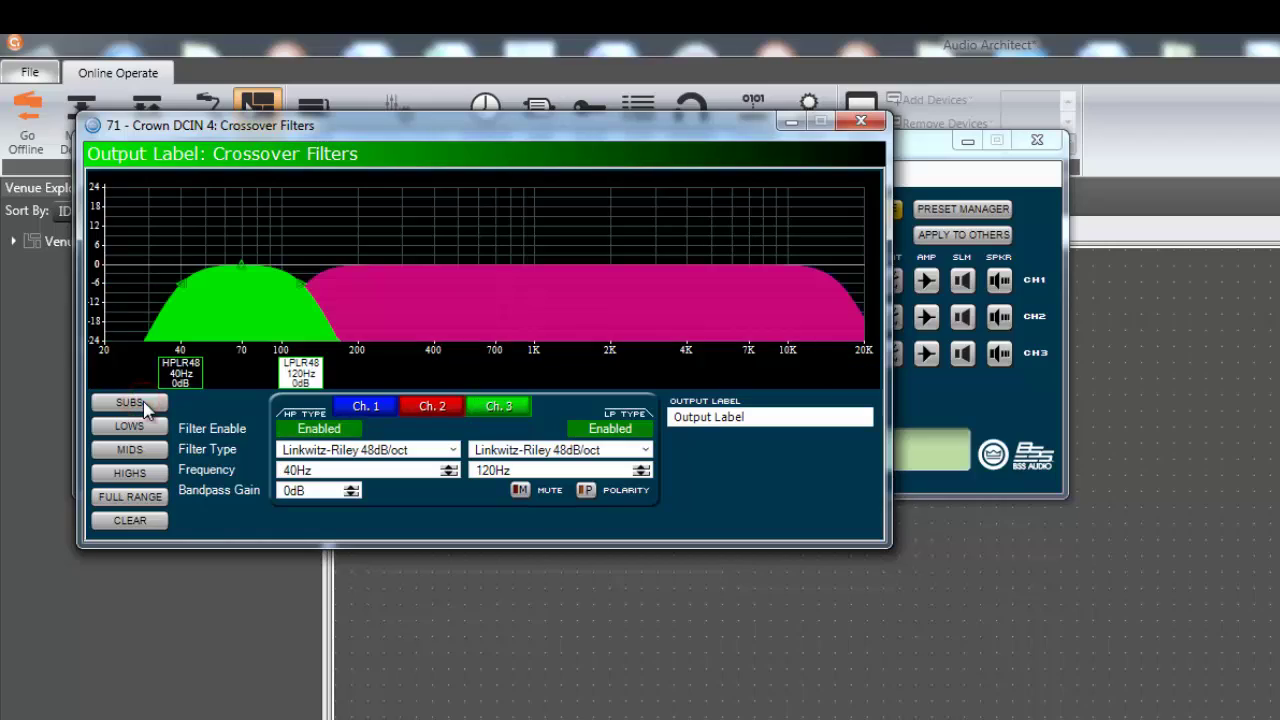
pyautogui.click(862, 123)
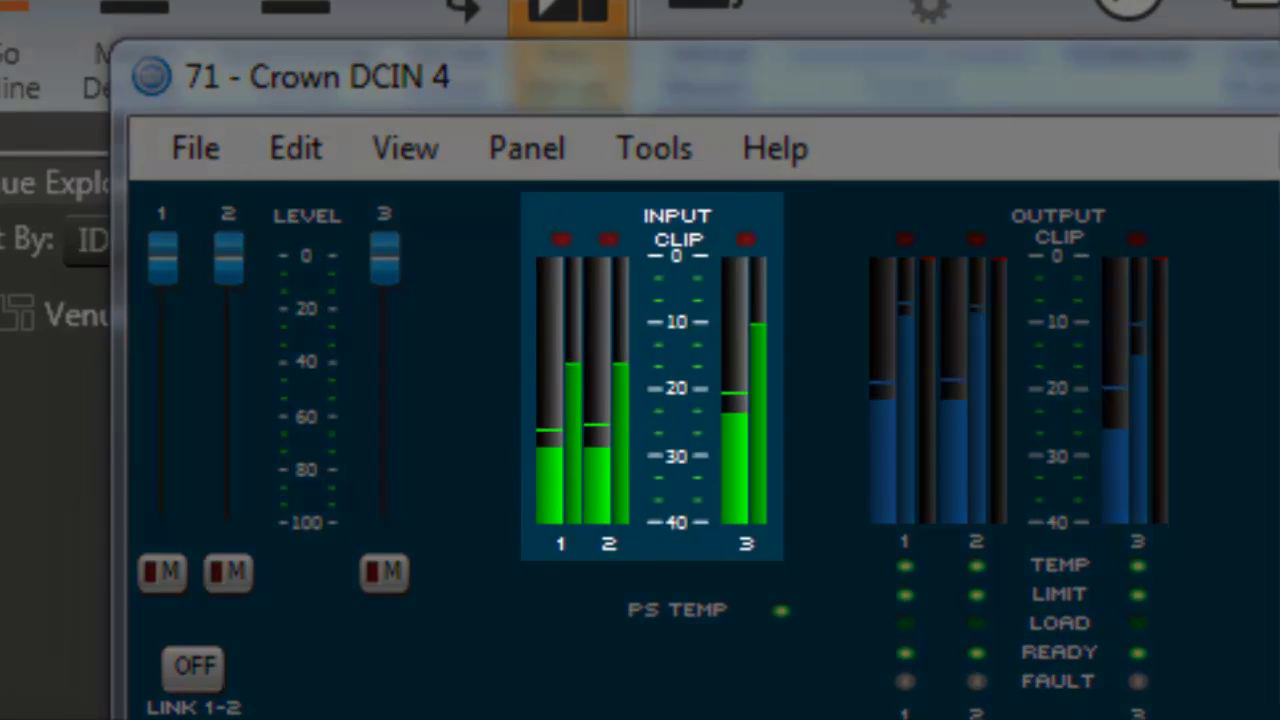